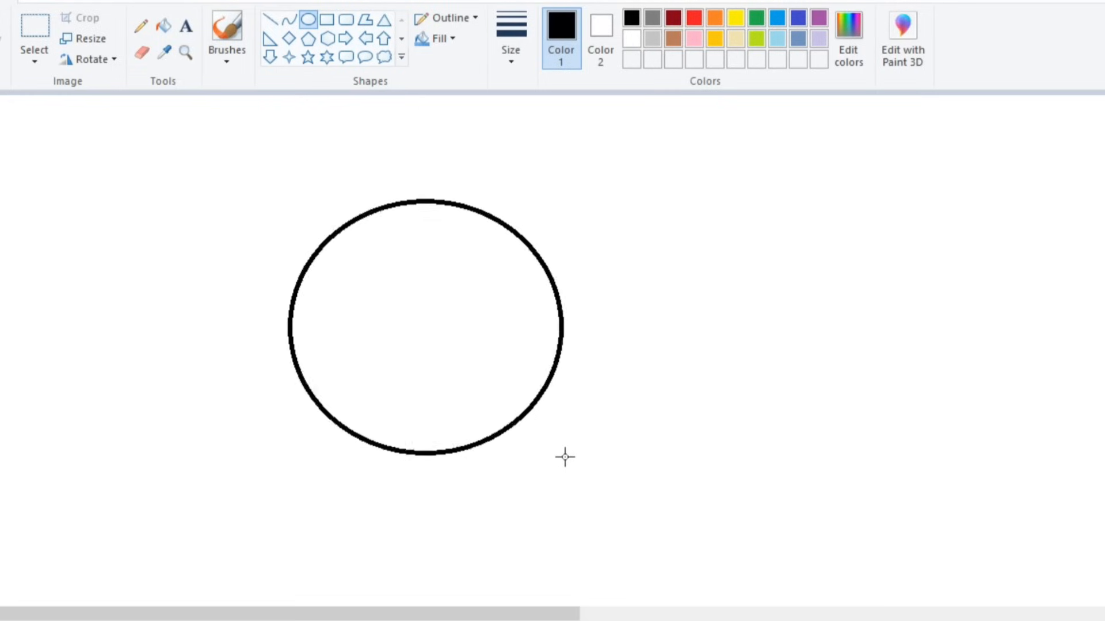
# - Draw a small diamond at the circle's centre and a small five-point star inside the circle, up and left of the diamond
pyautogui.click(290, 40)
pyautogui.moveTo(426, 315); pyautogui.dragTo(460, 353)
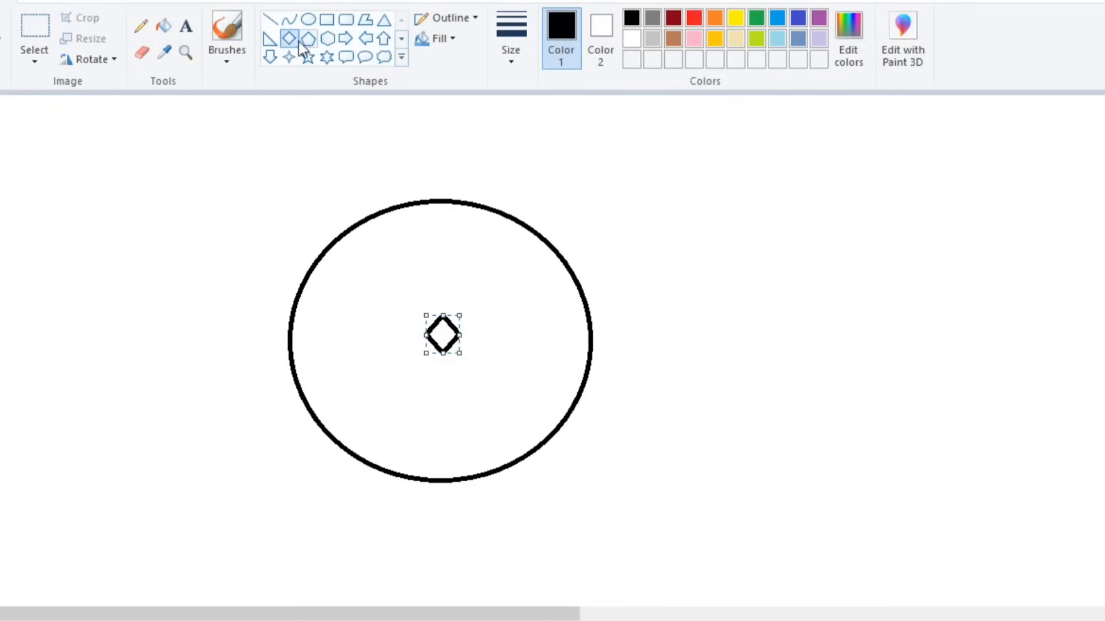
pyautogui.click(308, 57)
pyautogui.moveTo(386, 249); pyautogui.dragTo(415, 280)
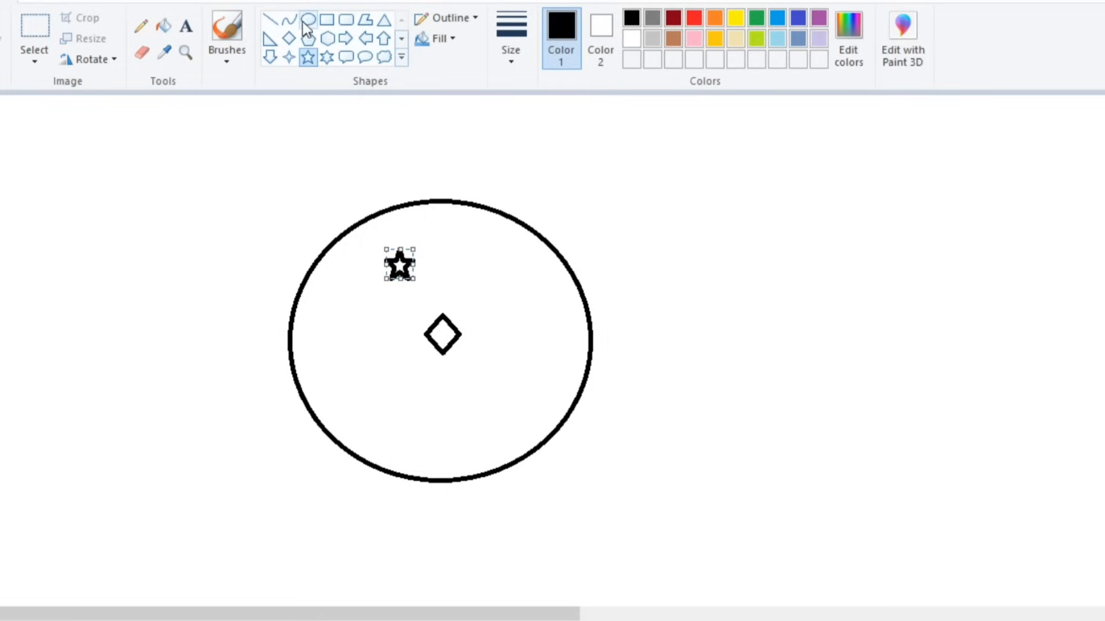
# - Draw three down arrows: two small ones inside the circle, below and upper right of the diamond, and a larger one outside its lower-right edge
pyautogui.click(271, 58)
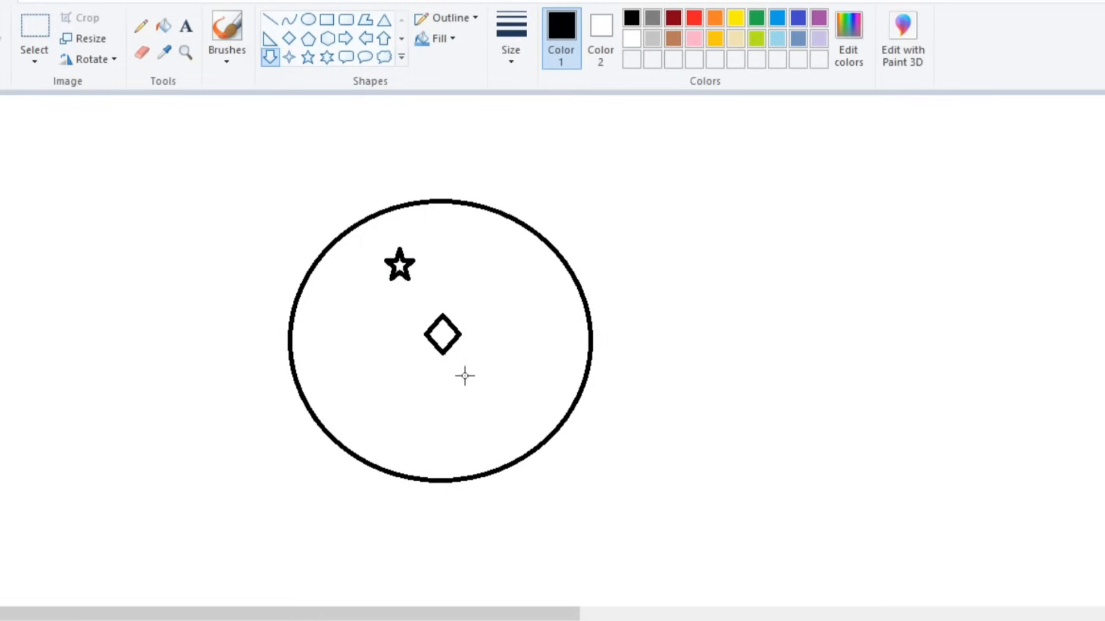
pyautogui.moveTo(399, 412); pyautogui.dragTo(425, 437)
pyautogui.moveTo(501, 274); pyautogui.dragTo(530, 306)
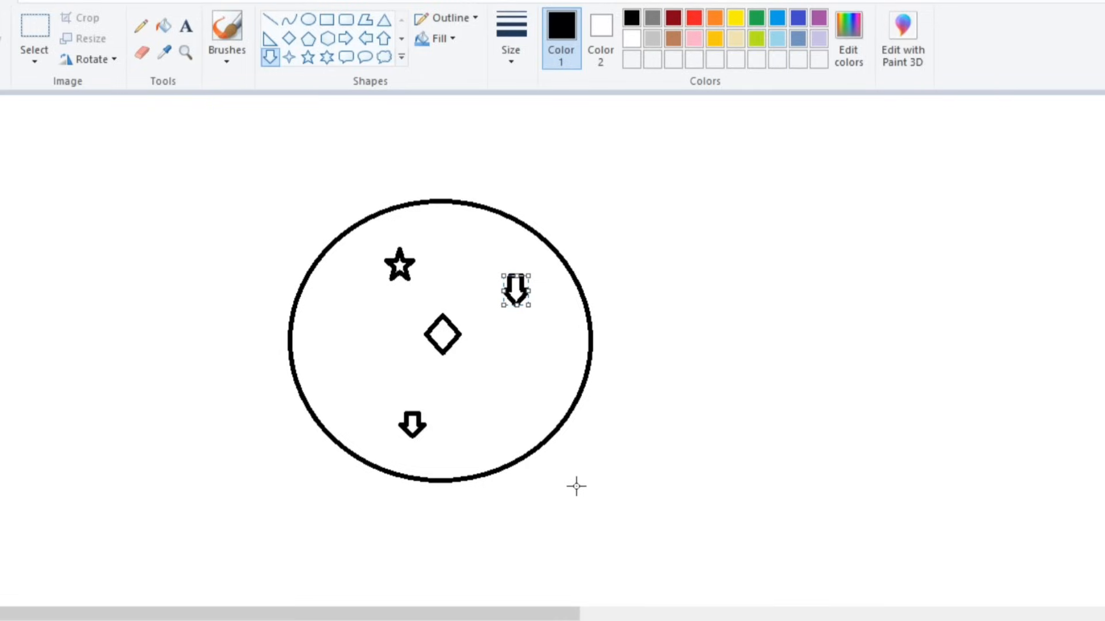
pyautogui.moveTo(574, 482); pyautogui.dragTo(612, 538)
# - Draw a second large circle overlapping the first one and adjust it to enclose the outer down arrow, passing just beside the diamond
pyautogui.click(311, 23)
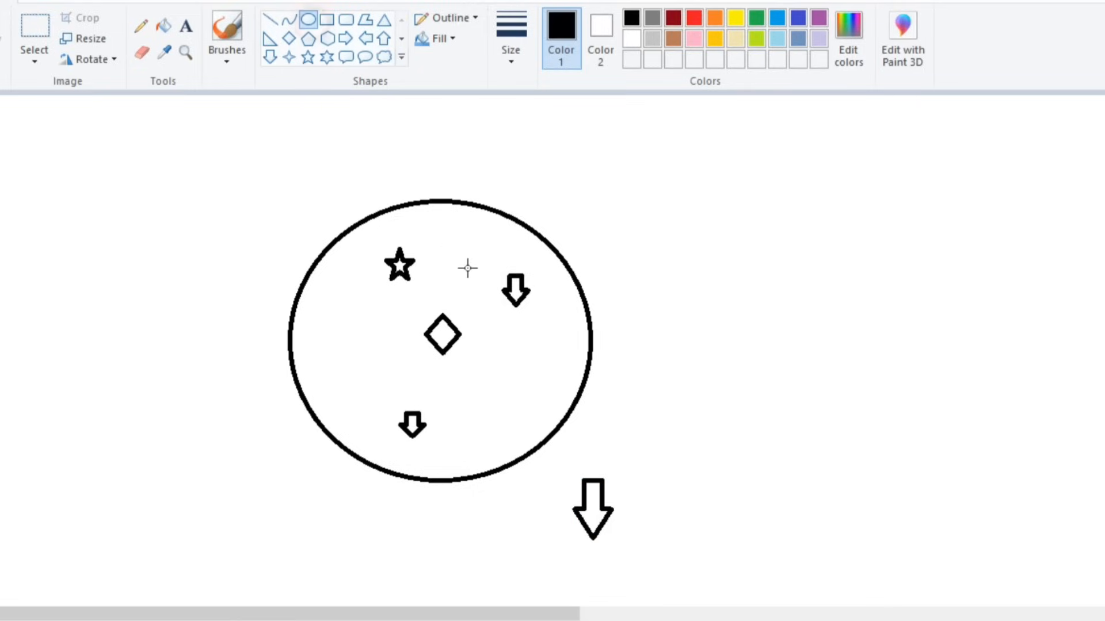
pyautogui.moveTo(405, 300); pyautogui.dragTo(680, 562)
pyautogui.moveTo(575, 451); pyautogui.dragTo(547, 434)
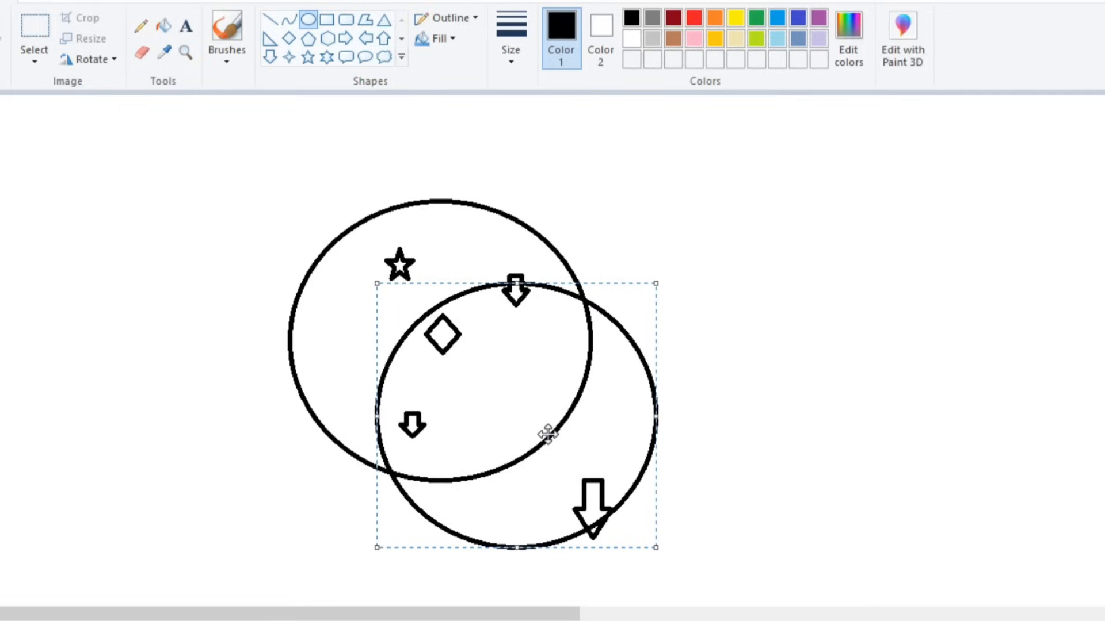
pyautogui.moveTo(656, 548); pyautogui.dragTo(680, 571)
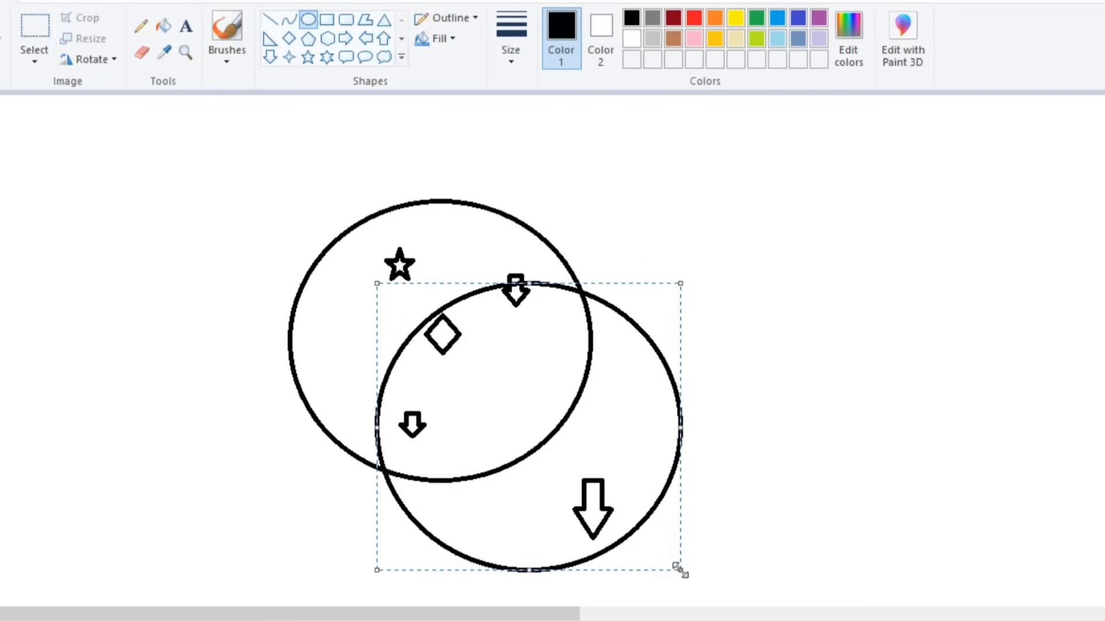
pyautogui.click(767, 446)
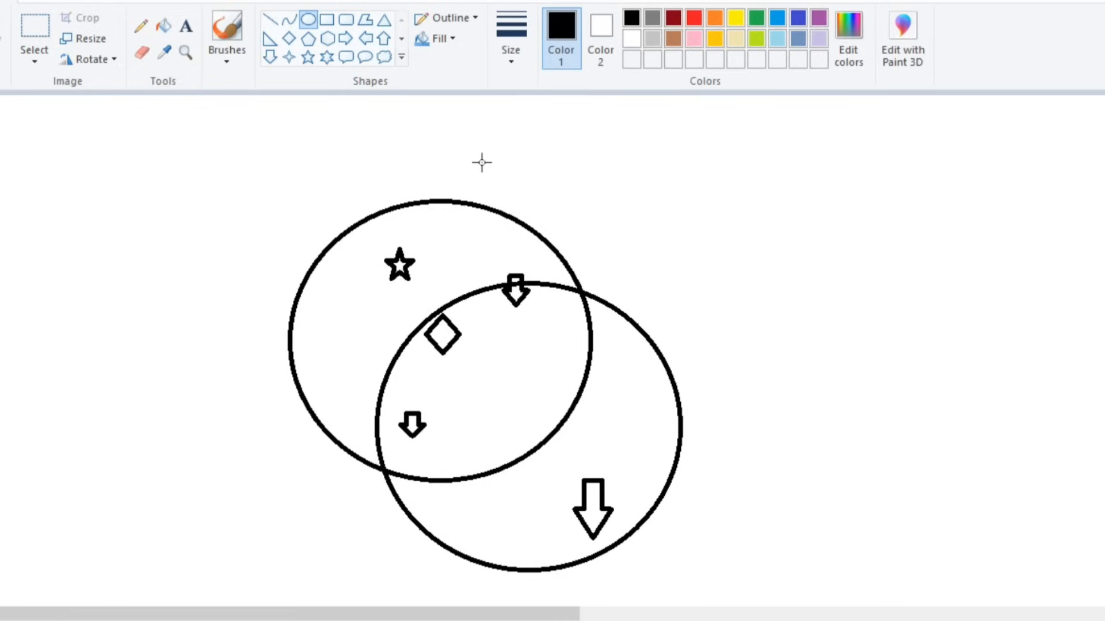
# - Draw a down arrow just above the first circle and a larger one far to the upper left of both circles
pyautogui.click(271, 57)
pyautogui.moveTo(456, 147); pyautogui.dragTo(500, 200)
pyautogui.moveTo(58, 138)
pyautogui.mouseDown()
pyautogui.moveTo(72, 175)
pyautogui.moveTo(121, 210)
pyautogui.mouseUp()
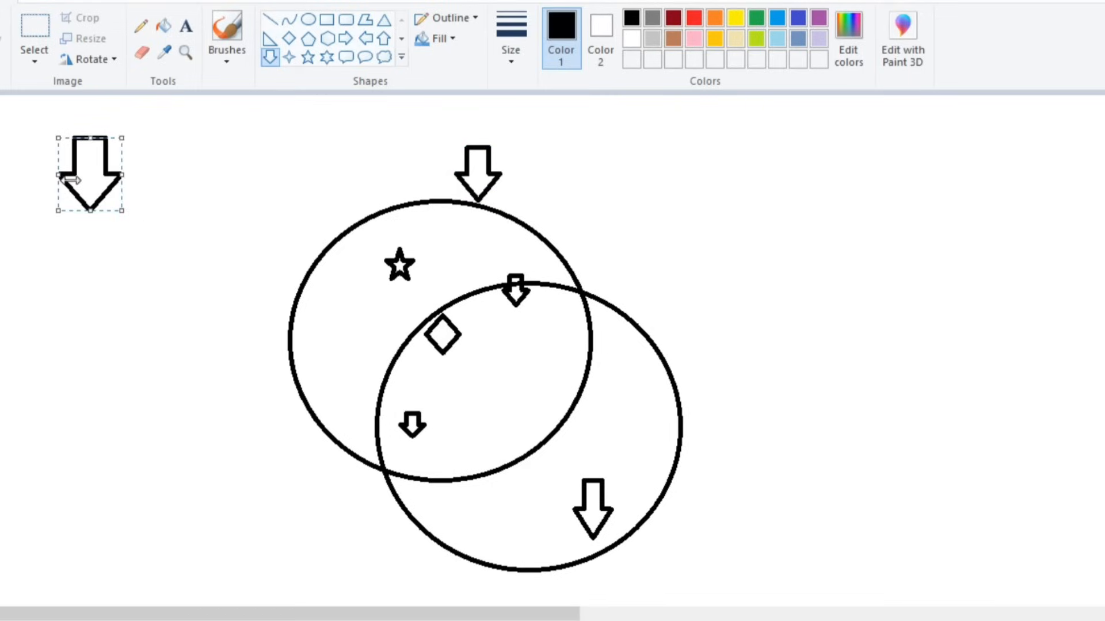
# - Draw a straight line from the far upper-left down arrow to the diamond in the first circle
pyautogui.click(266, 23)
pyautogui.moveTo(109, 159)
pyautogui.mouseDown()
pyautogui.moveTo(382, 276)
pyautogui.moveTo(429, 314)
pyautogui.mouseUp()
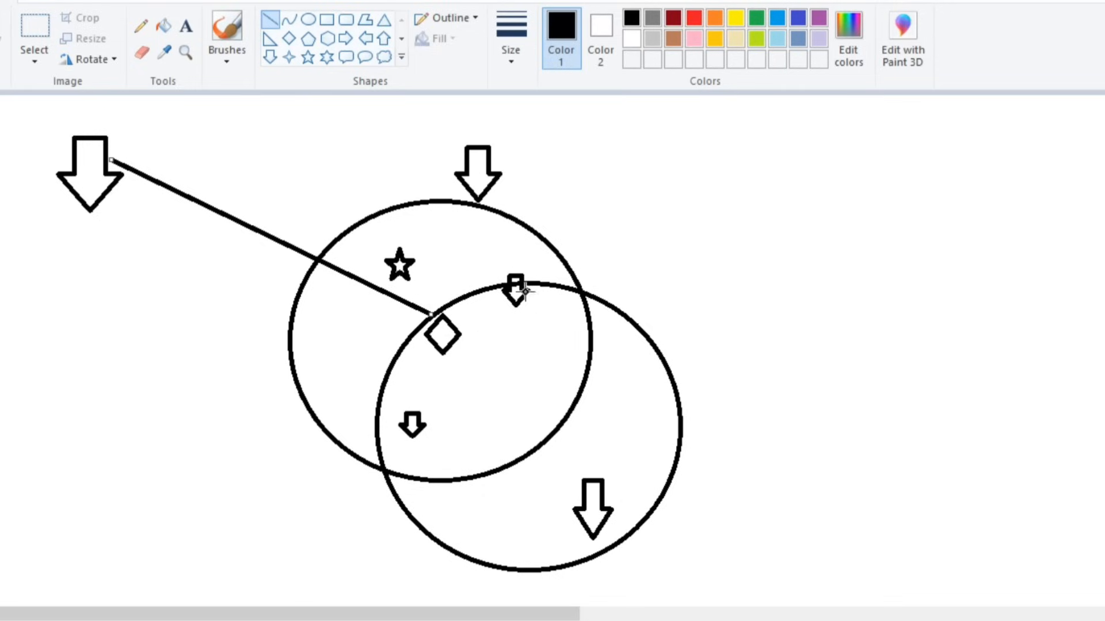
pyautogui.click(401, 268)
# - Start a new blank drawing, discarding the current one without saving
pyautogui.hotkey('ctrl', 'n')
pyautogui.click(585, 313)
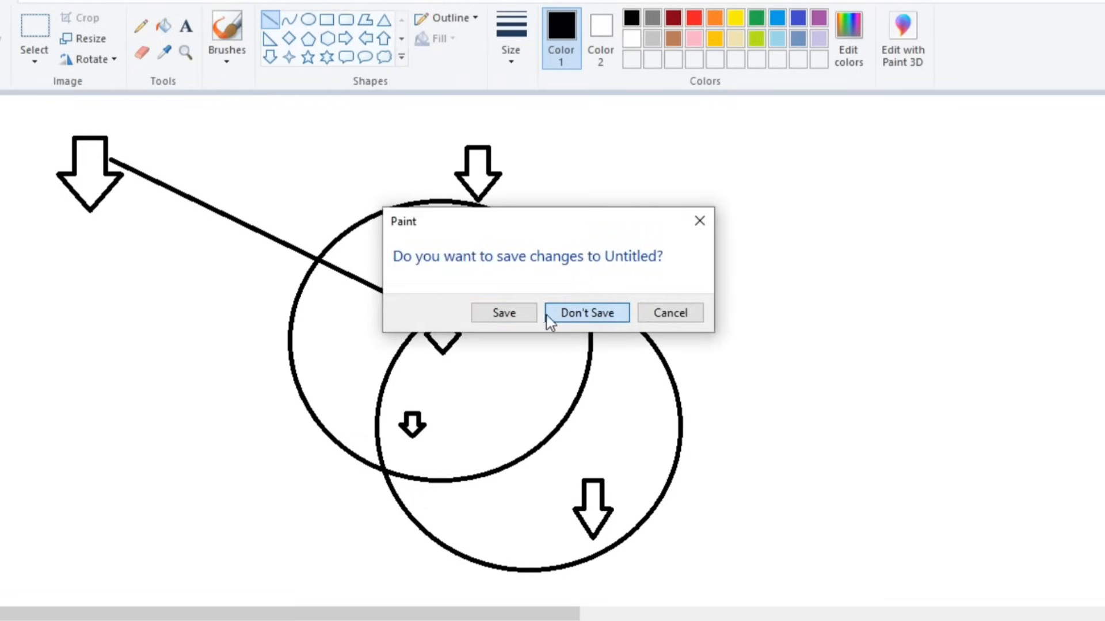
pyautogui.click(572, 313)
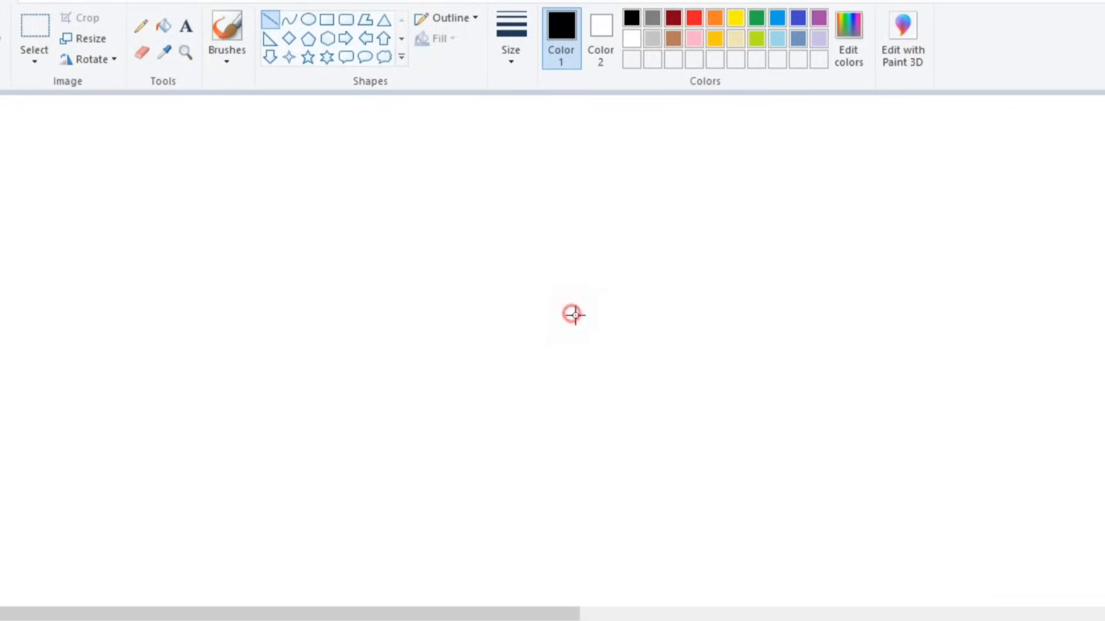
# - Draw a large circle on the blank canvas with a small diamond at its centre
pyautogui.click(313, 25)
pyautogui.moveTo(305, 244); pyautogui.dragTo(542, 475)
pyautogui.click(289, 39)
pyautogui.moveTo(417, 332); pyautogui.dragTo(446, 379)
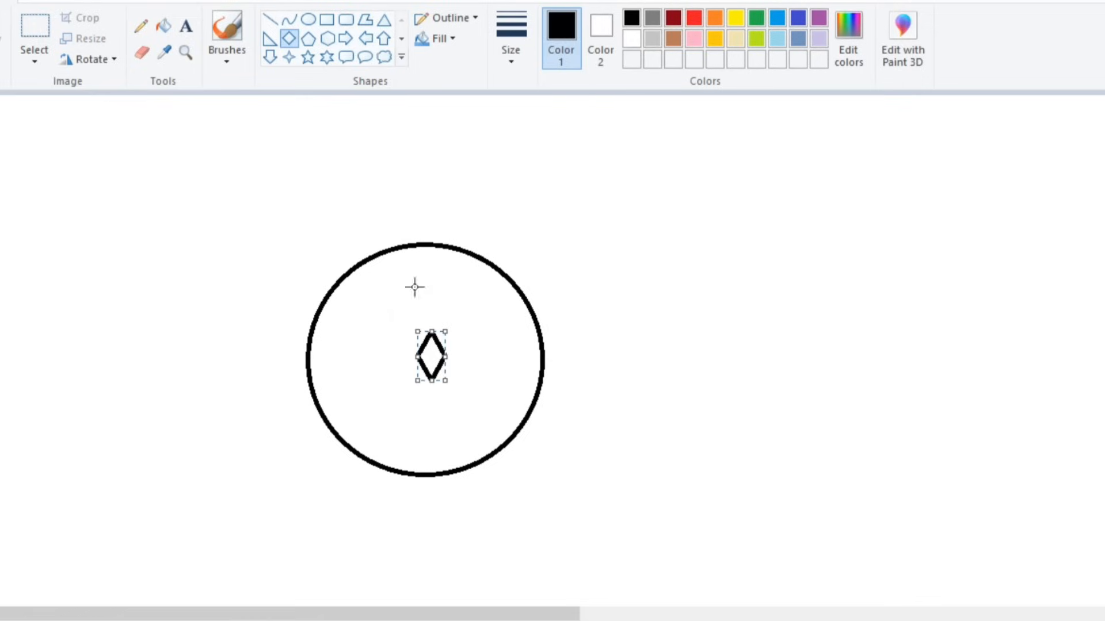
# - Draw a five-point star inside the circle, upper left of the diamond, and a down arrow outside the circle's lower-right edge
pyautogui.click(308, 57)
pyautogui.moveTo(366, 280); pyautogui.dragTo(405, 321)
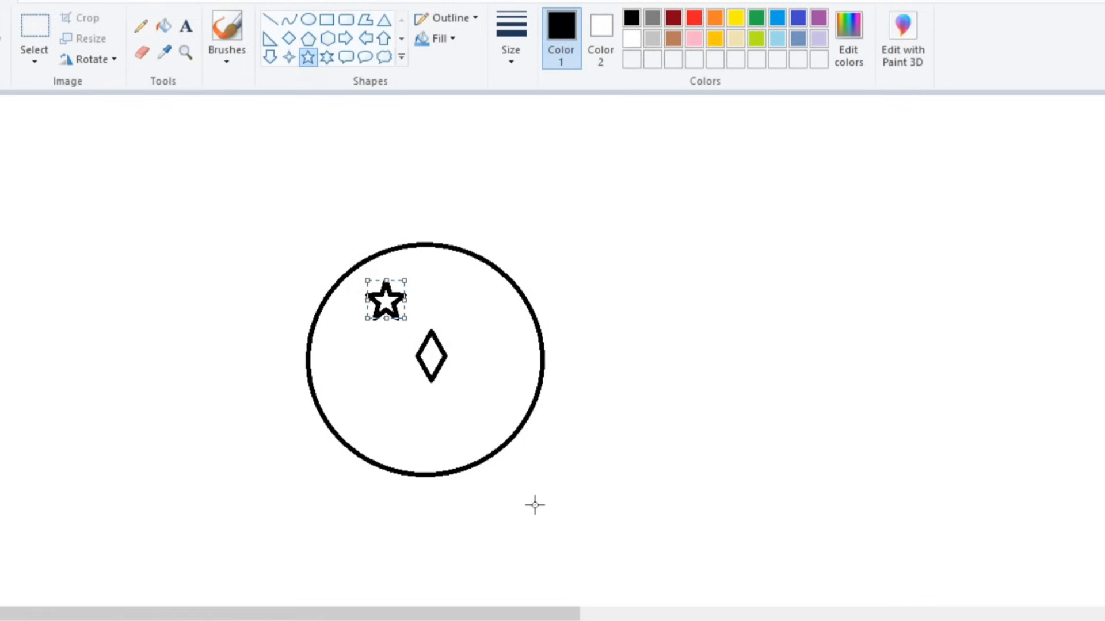
pyautogui.click(270, 57)
pyautogui.moveTo(560, 512); pyautogui.dragTo(604, 468)
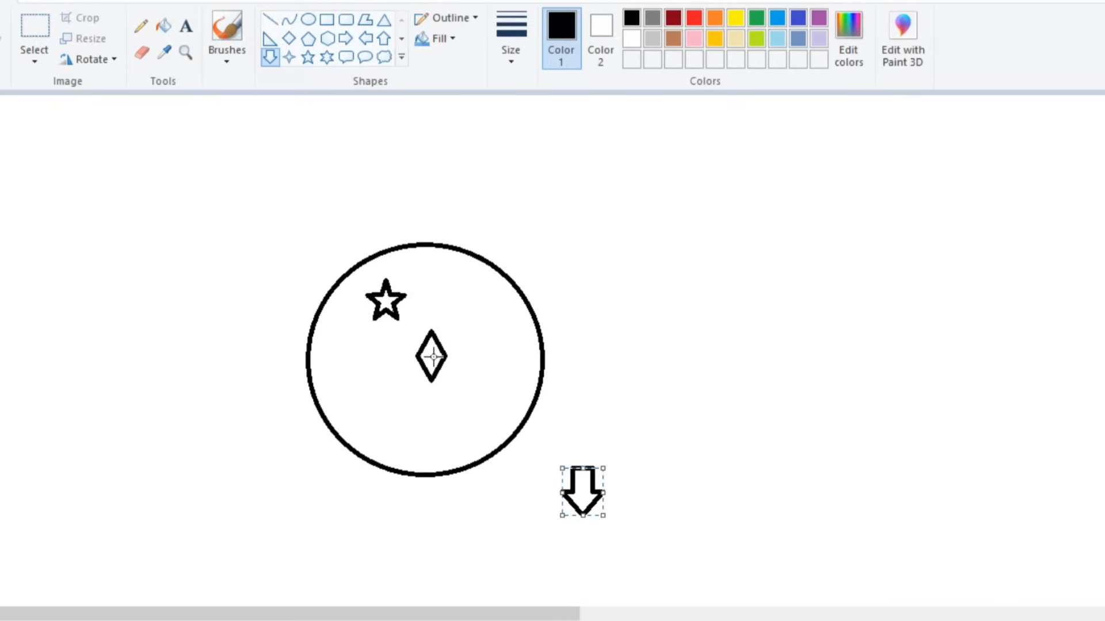
# - Draw two four-point stars outside the circle, one to its right and one below it, lower left of the down arrow
pyautogui.click(309, 20)
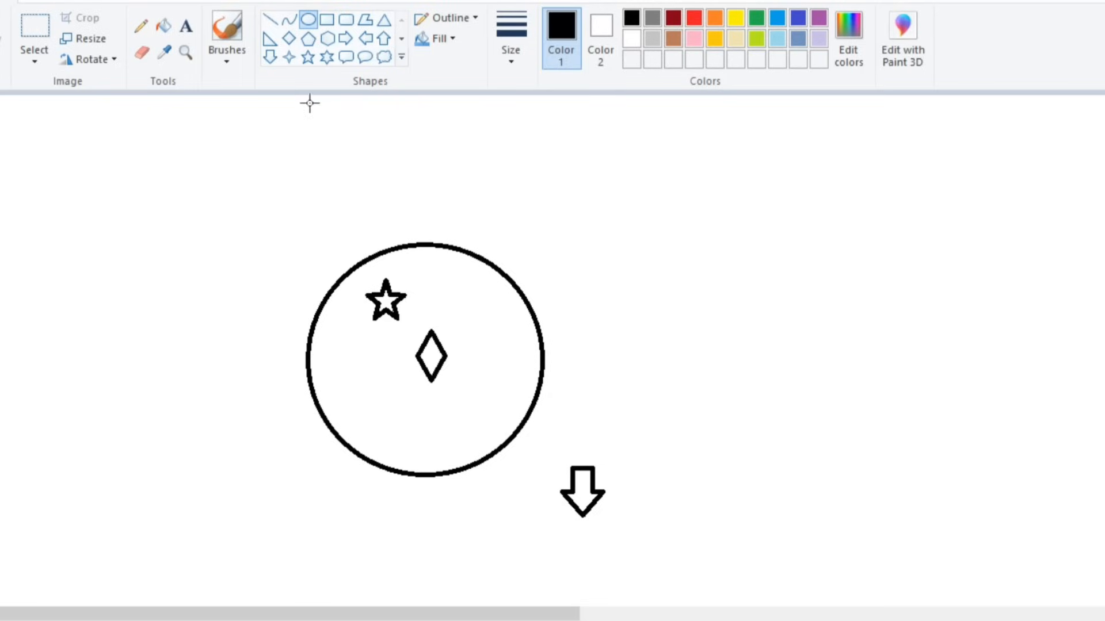
pyautogui.click(289, 57)
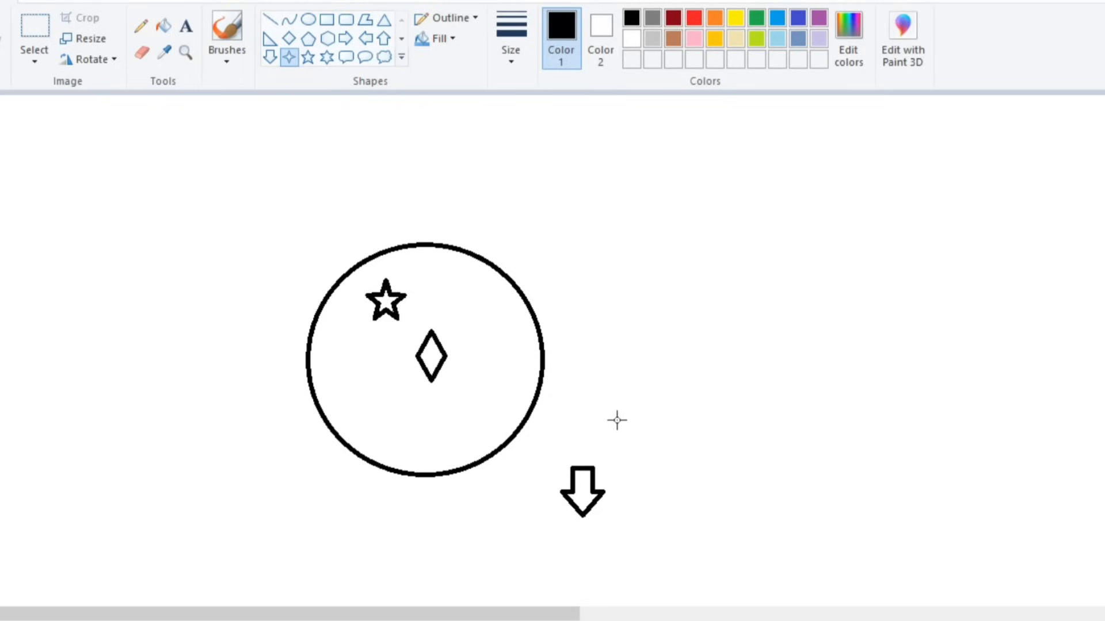
pyautogui.moveTo(618, 298); pyautogui.dragTo(656, 339)
pyautogui.moveTo(493, 536); pyautogui.dragTo(534, 574)
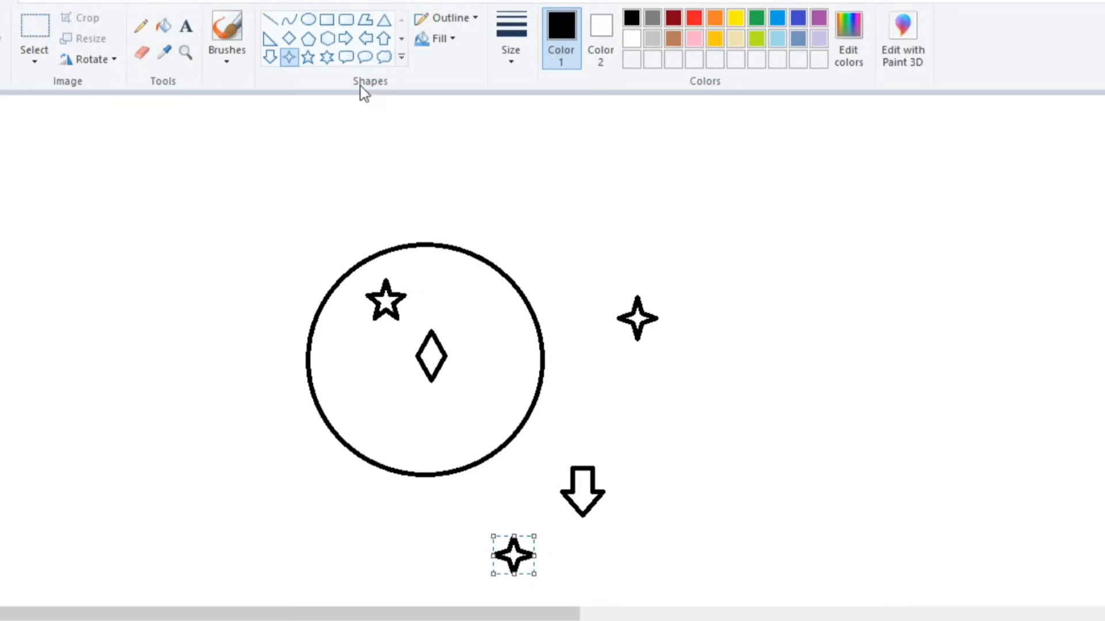
# - Draw three rounded rectangular callouts: one inside the circle above the star, and one beside each four-point star
pyautogui.click(346, 56)
pyautogui.moveTo(395, 258); pyautogui.dragTo(455, 281)
pyautogui.moveTo(464, 537); pyautogui.dragTo(502, 543)
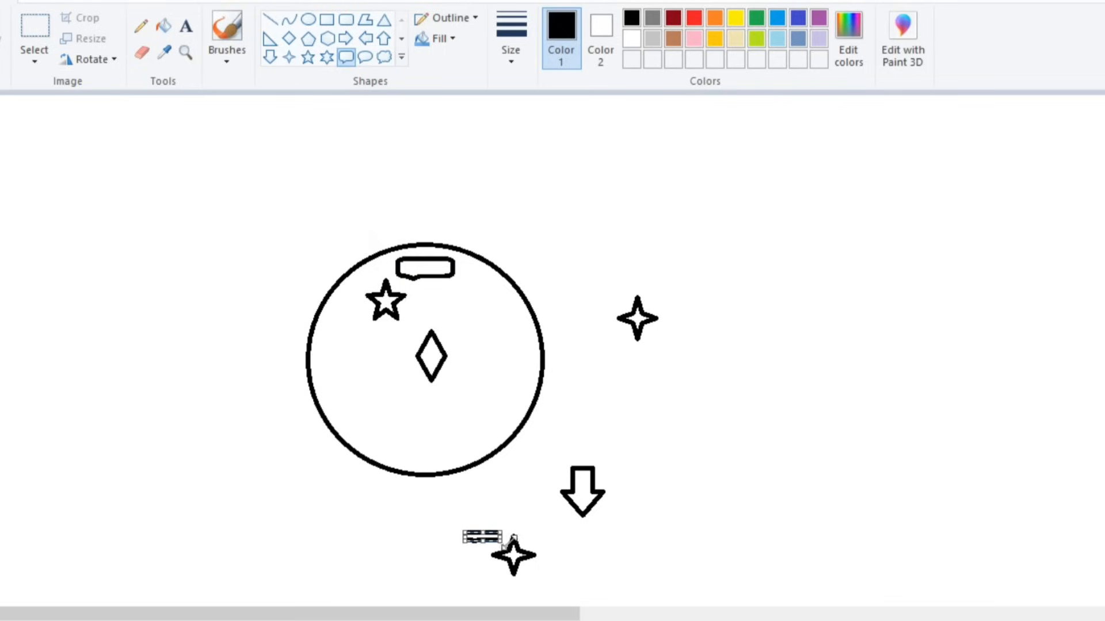
pyautogui.moveTo(602, 317); pyautogui.dragTo(632, 387)
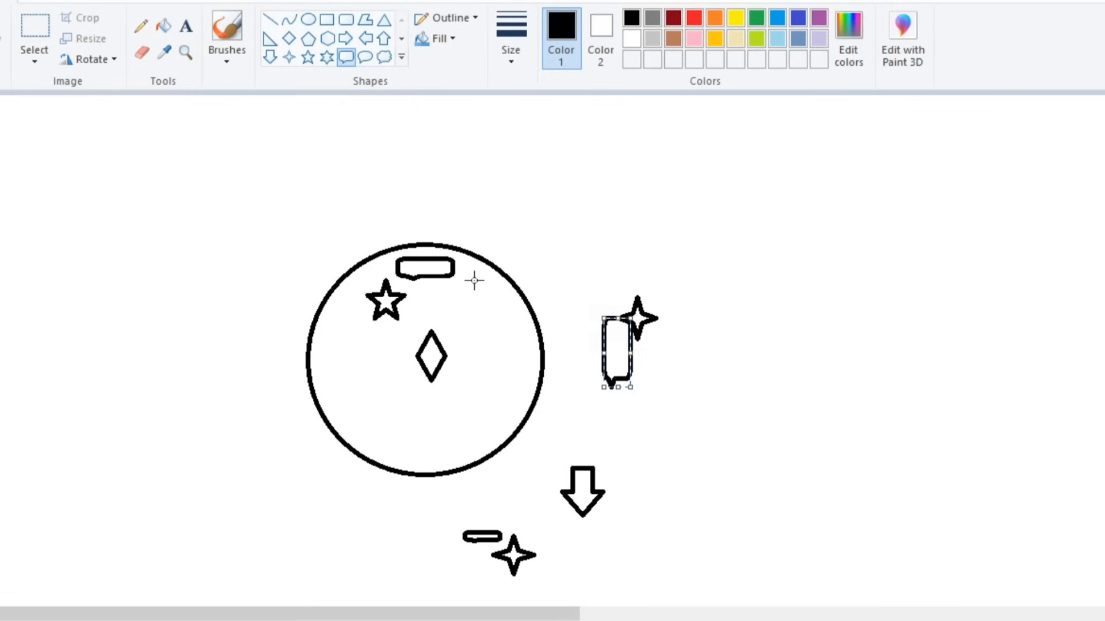